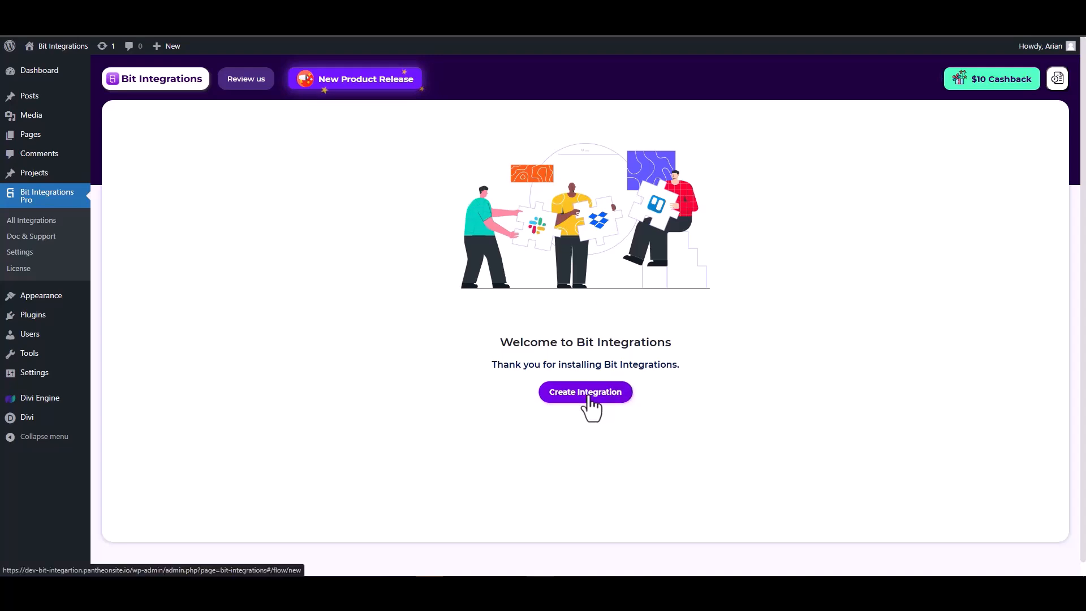
Search the triggers for divi and select Divi Form by Divi Engine
{"action": "left_click", "coordinate": [489, 151]}
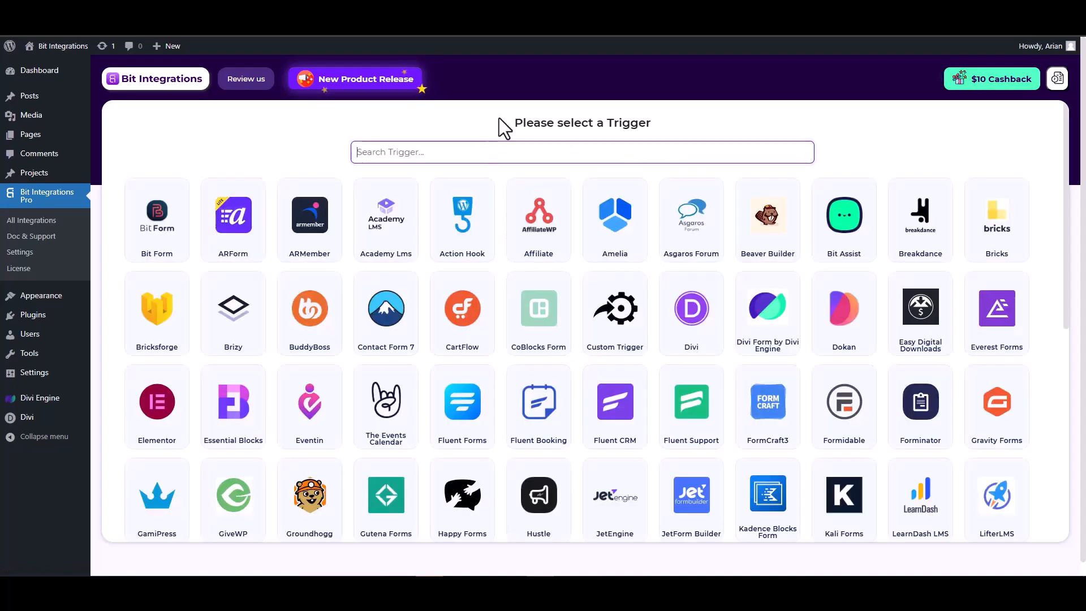
{"action": "type", "text": "divi"}
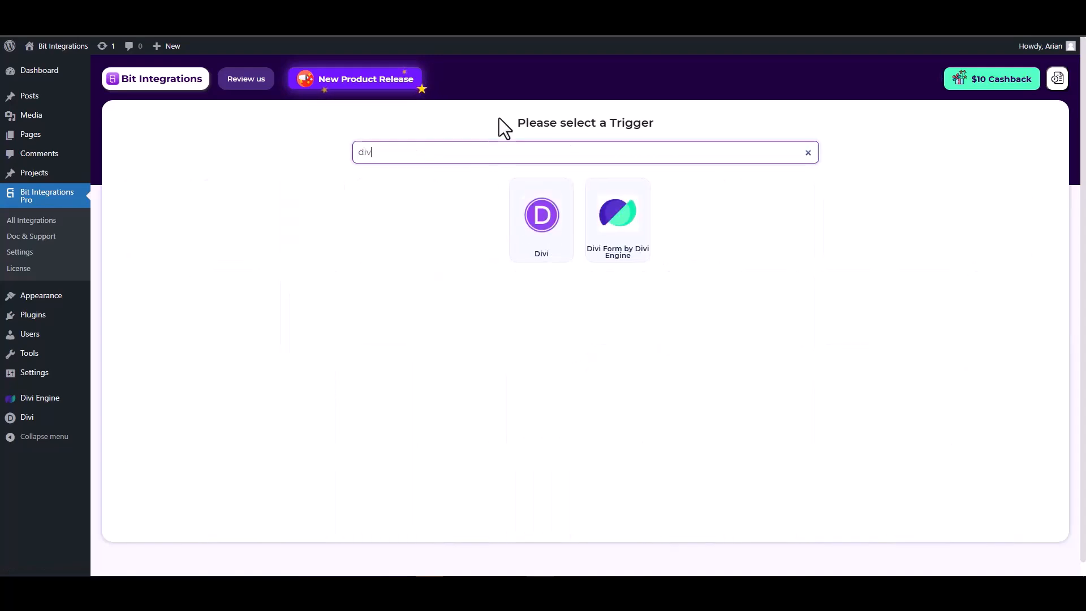
{"action": "left_click", "coordinate": [621, 235]}
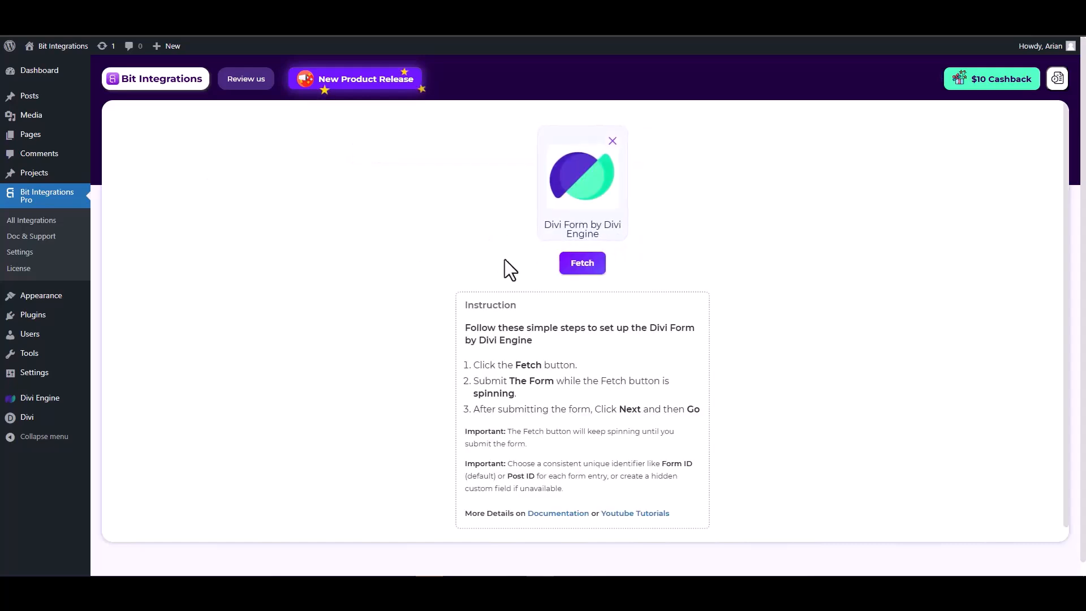
Fetch the trigger data by submitting the Contact Form with name test, a test e-mail address and number 12345
{"action": "left_click", "coordinate": [581, 268]}
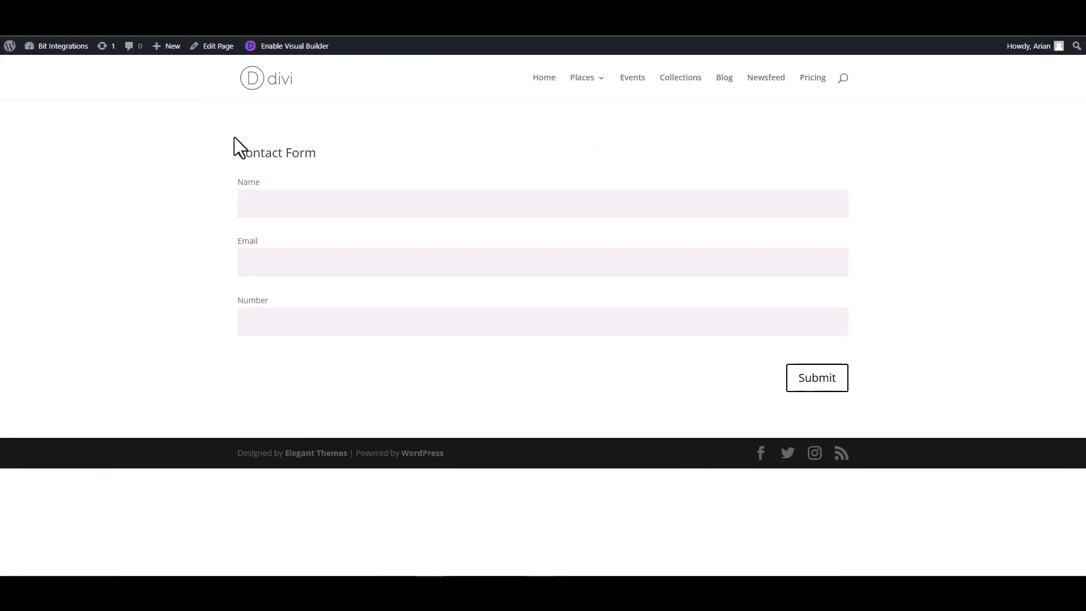
{"action": "left_click", "coordinate": [306, 205]}
{"action": "left_click", "coordinate": [817, 265]}
{"action": "type", "text": "test@gmail"}
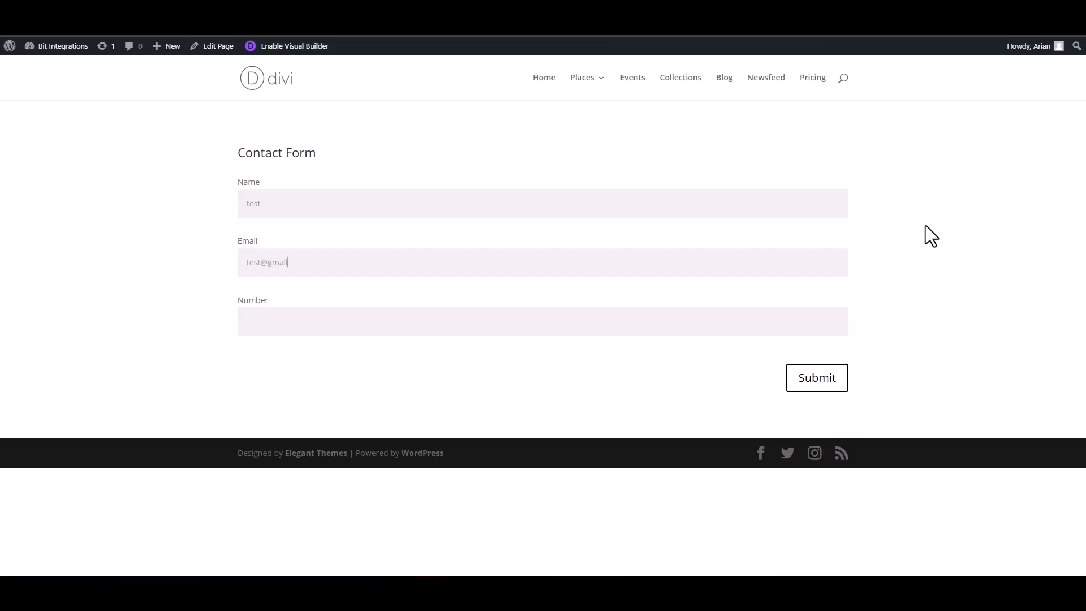
{"action": "type", "text": ".com"}
{"action": "left_click", "coordinate": [791, 319]}
{"action": "type", "text": "1234567"}
{"action": "left_click", "coordinate": [816, 383]}
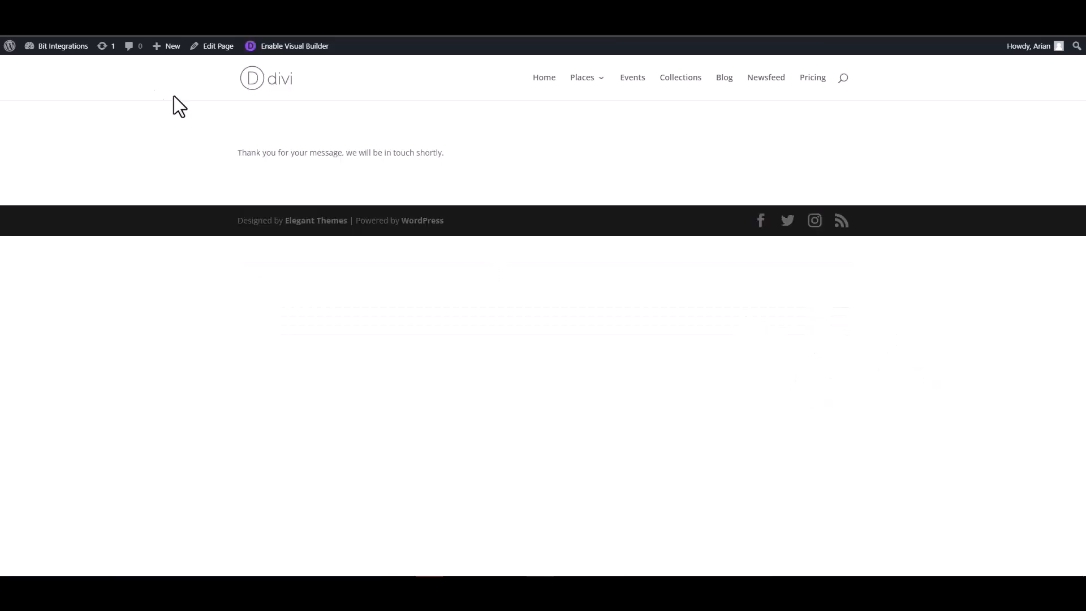
Set the Email field's type to email and the Number field's type to number
{"action": "left_click", "coordinate": [56, 26]}
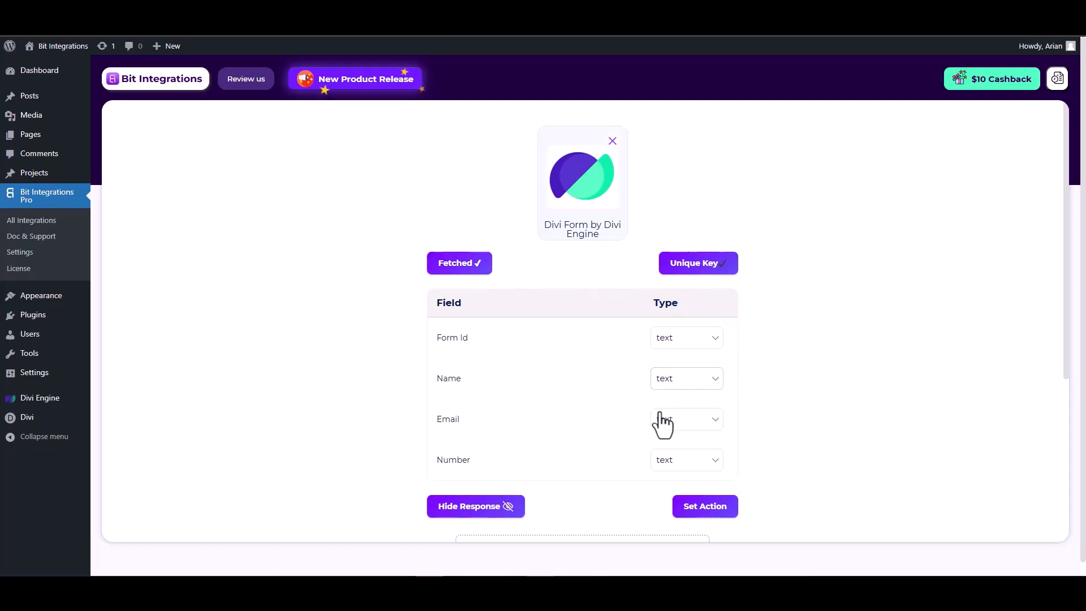
{"action": "scroll", "coordinate": [664, 415], "scroll_direction": "down", "scroll_amount": 1}
{"action": "left_click", "coordinate": [683, 367]}
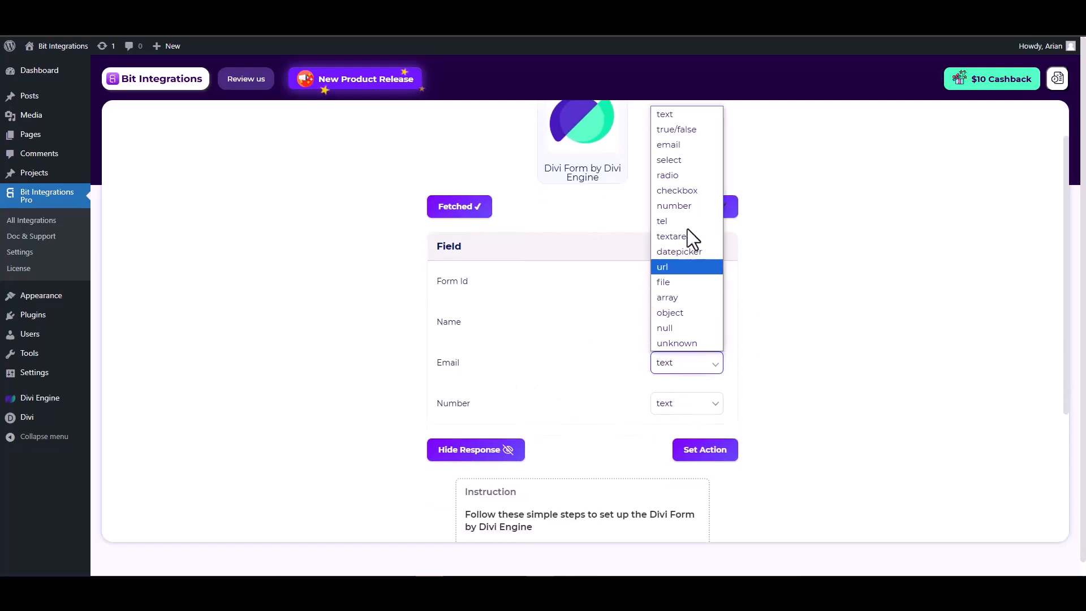
{"action": "left_click", "coordinate": [673, 146]}
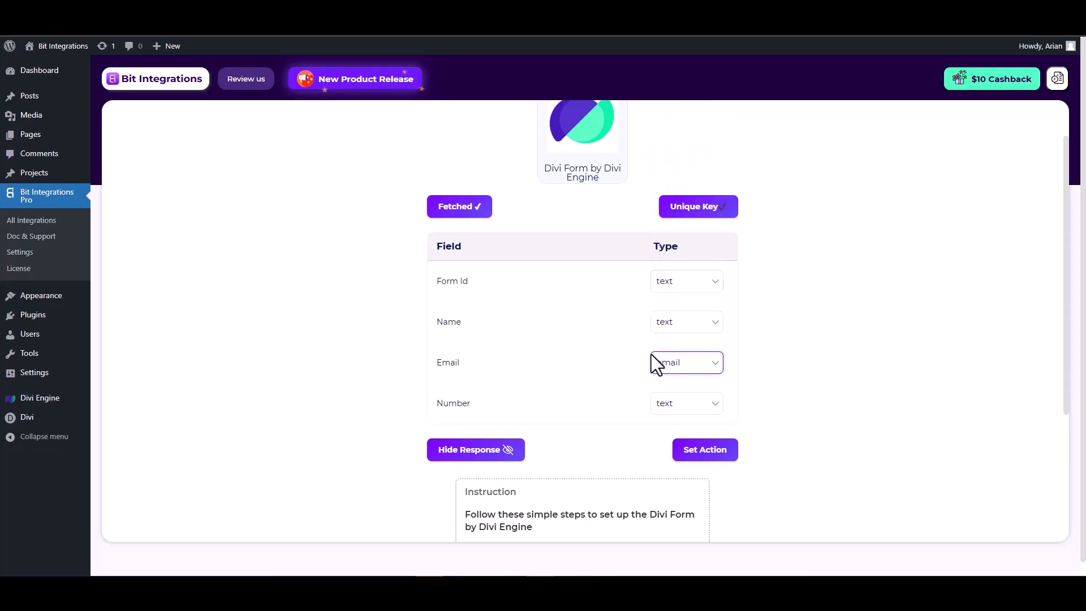
{"action": "left_click", "coordinate": [676, 404]}
{"action": "left_click", "coordinate": [678, 247]}
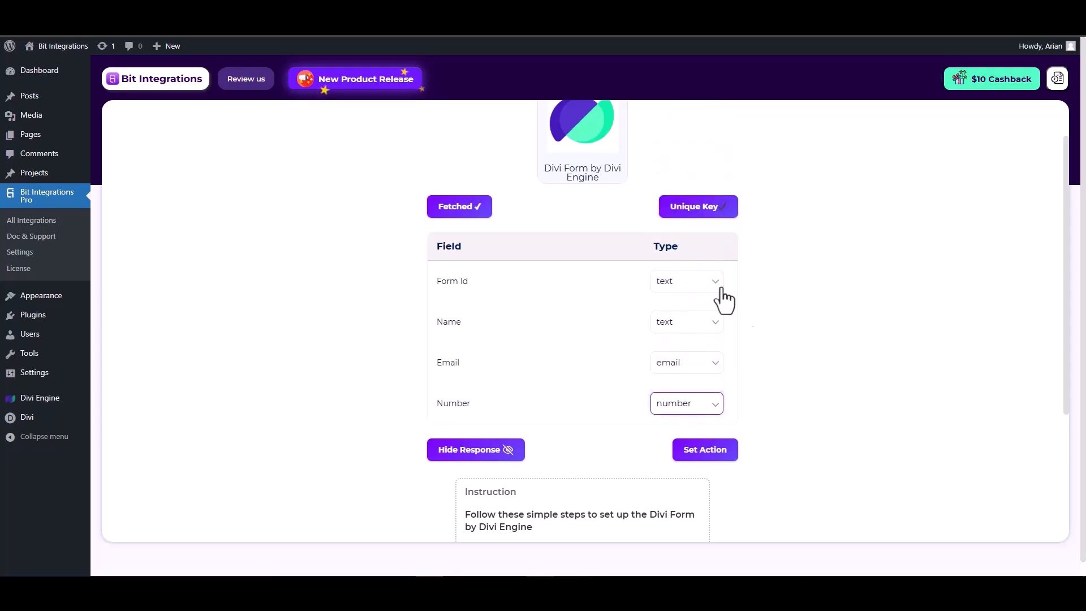
Proceed to set an action, search the actions for lion and select LionDesk
{"action": "left_click", "coordinate": [706, 450]}
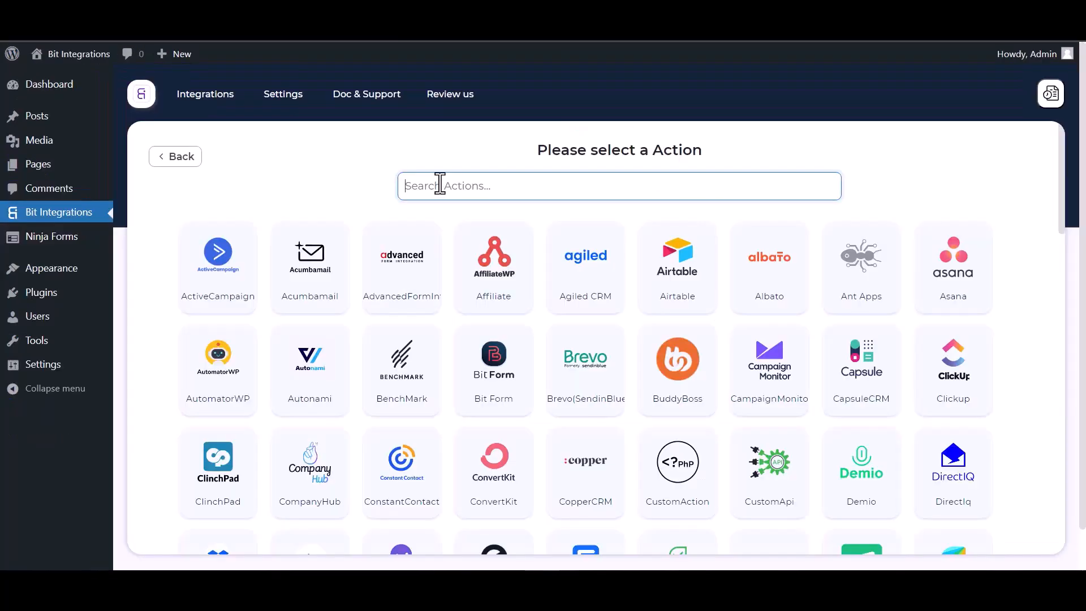
{"action": "type", "text": "lion"}
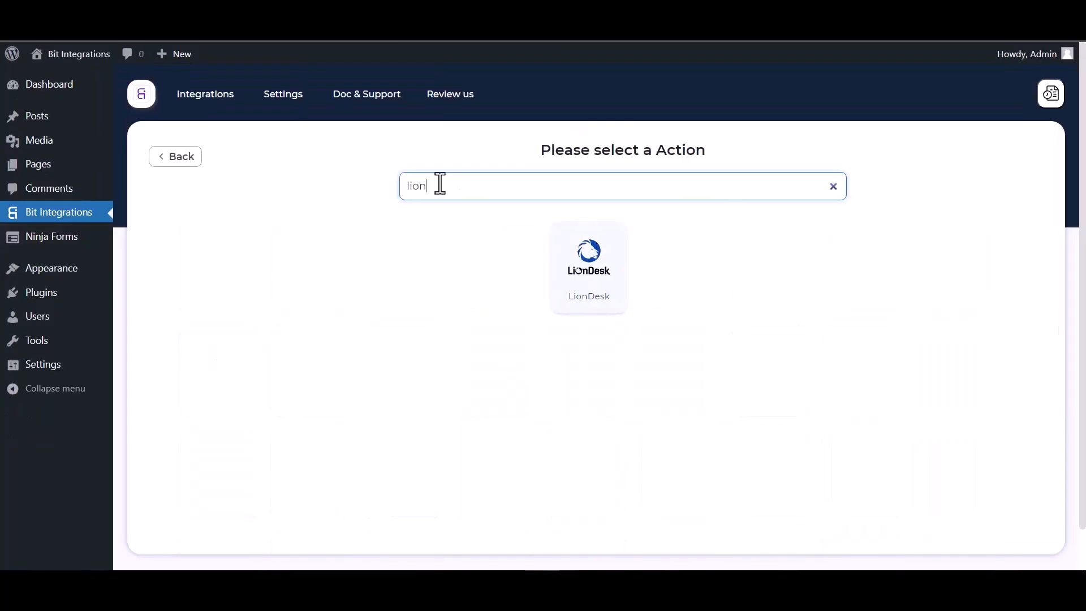
{"action": "left_click", "coordinate": [560, 285]}
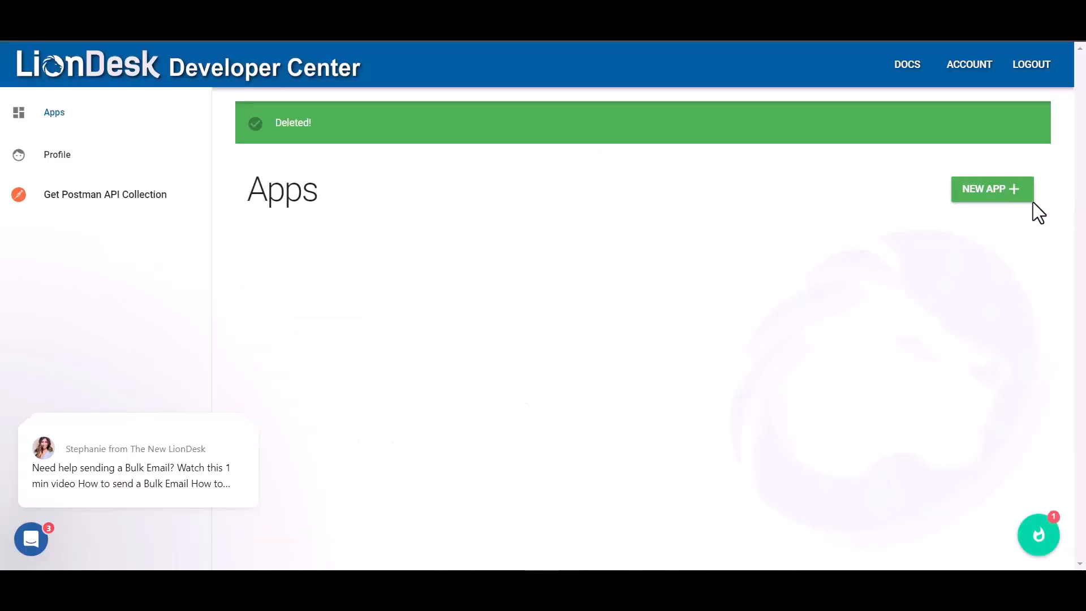
Open the LionDesk developer apps page and start a new application named Bit Integrations
{"action": "left_click", "coordinate": [1012, 193]}
{"action": "left_click", "coordinate": [431, 286]}
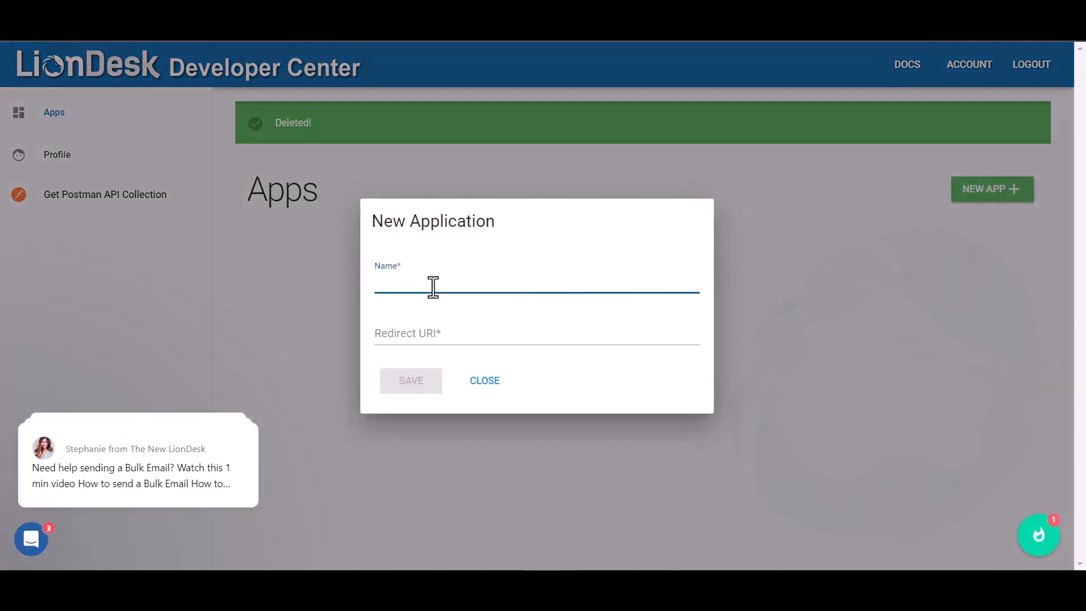
{"action": "type", "text": "Bit Integrations"}
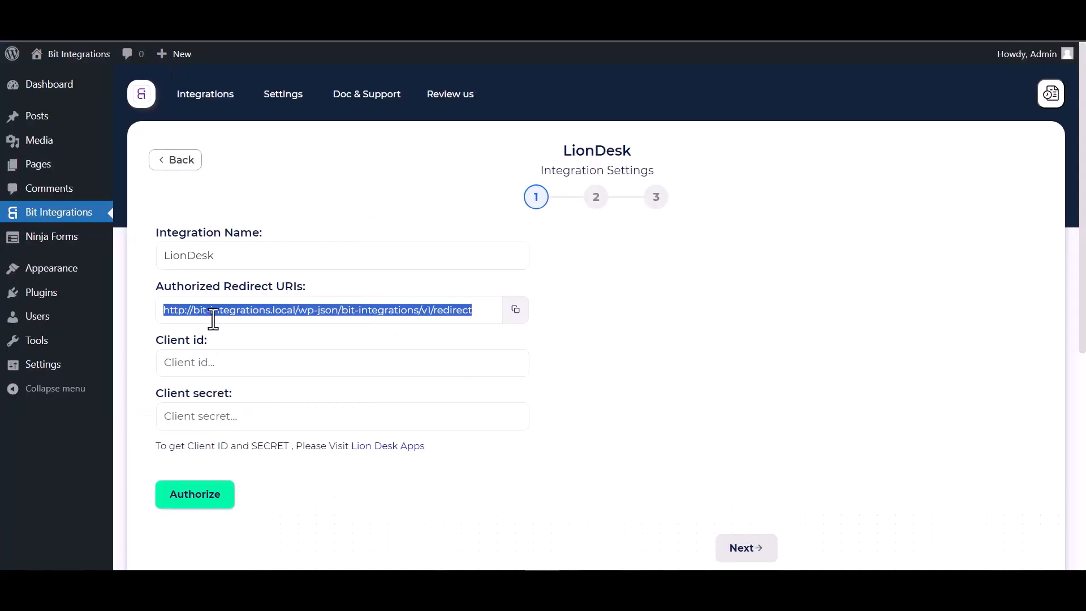
Copy the authorized redirect URI, paste it as the new app's Redirect URI and save the app
{"action": "left_click", "coordinate": [516, 311]}
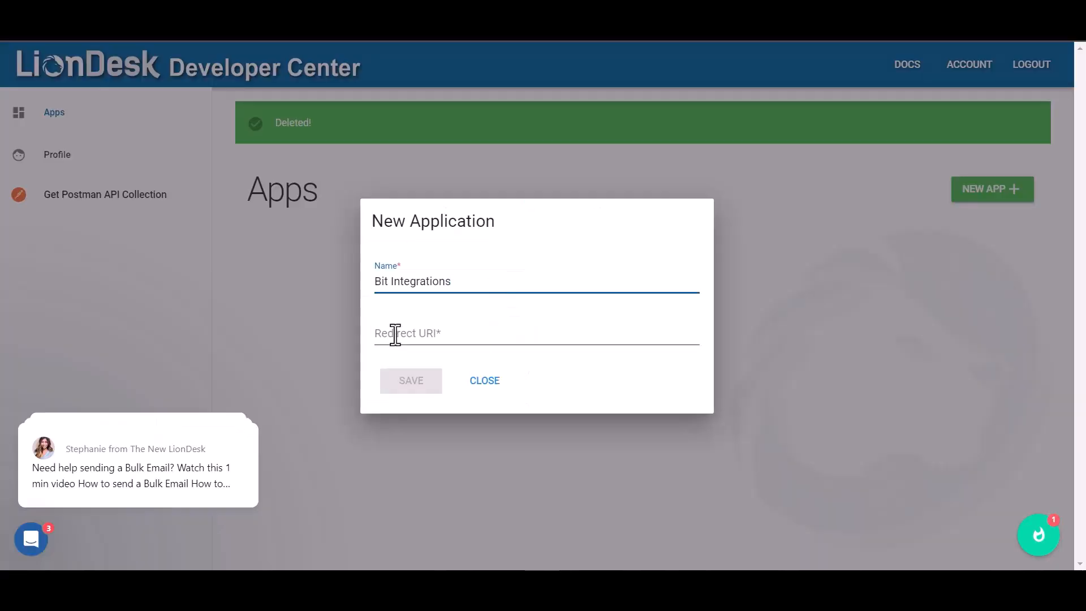
{"action": "left_click", "coordinate": [396, 334]}
{"action": "key", "text": "ctrl+v"}
{"action": "left_click", "coordinate": [412, 388]}
Copy the app's Client ID into the integration's Client id field
{"action": "double_click", "coordinate": [586, 389]}
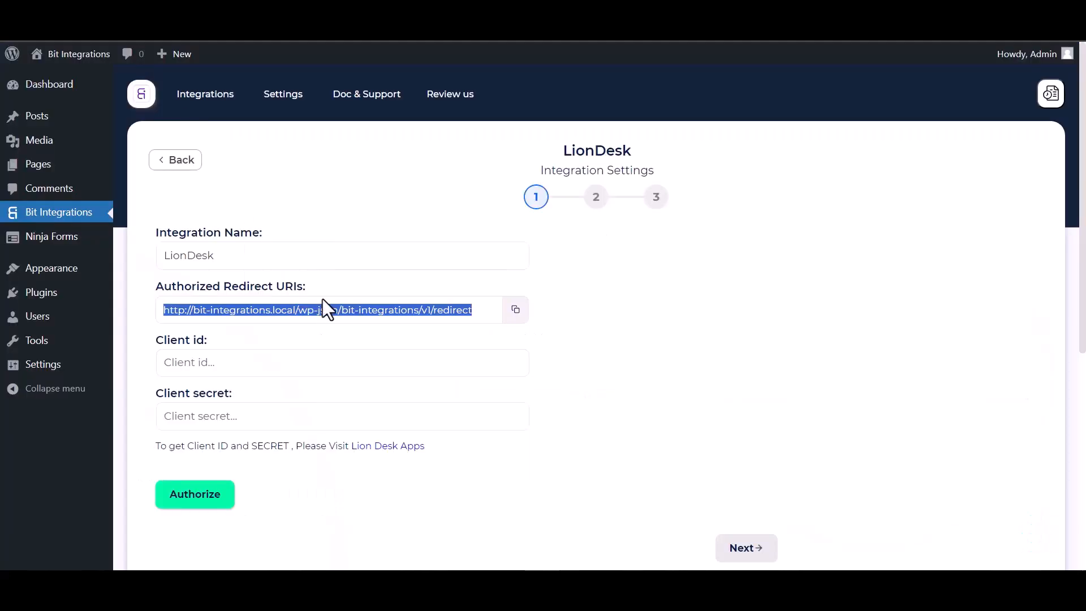
{"action": "left_click", "coordinate": [271, 365]}
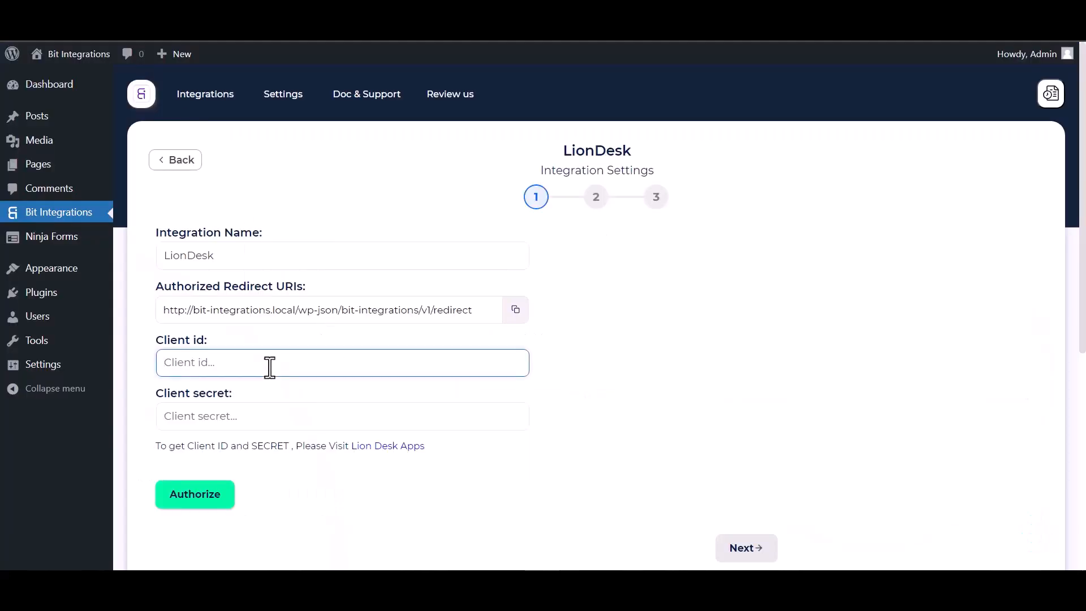
{"action": "key", "text": "ctrl+v"}
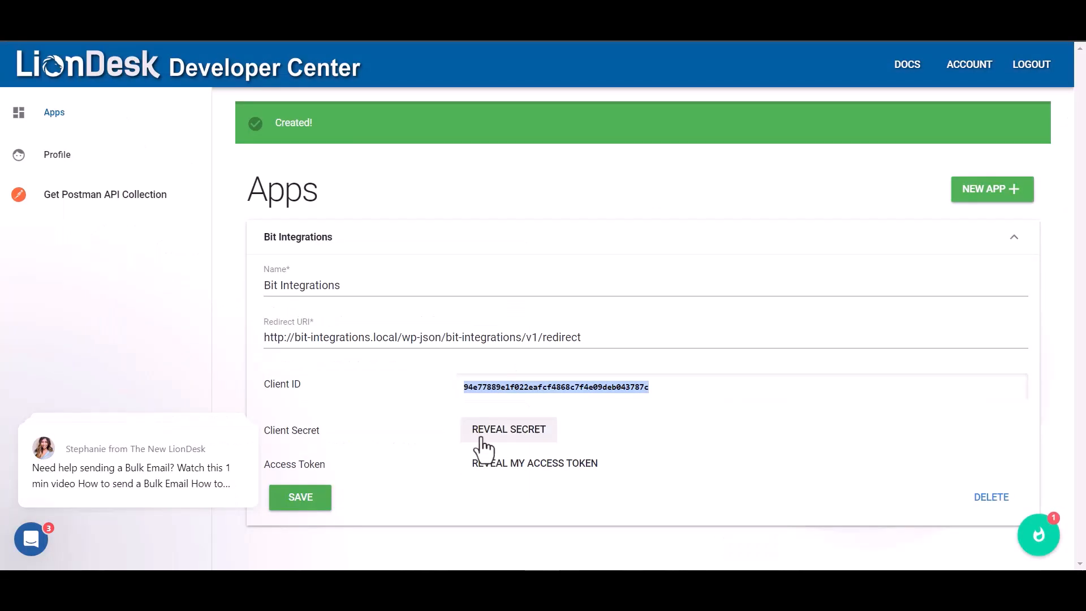
Reveal the app's Client Secret and paste it into the integration's Client secret field
{"action": "left_click", "coordinate": [482, 440]}
{"action": "double_click", "coordinate": [611, 434]}
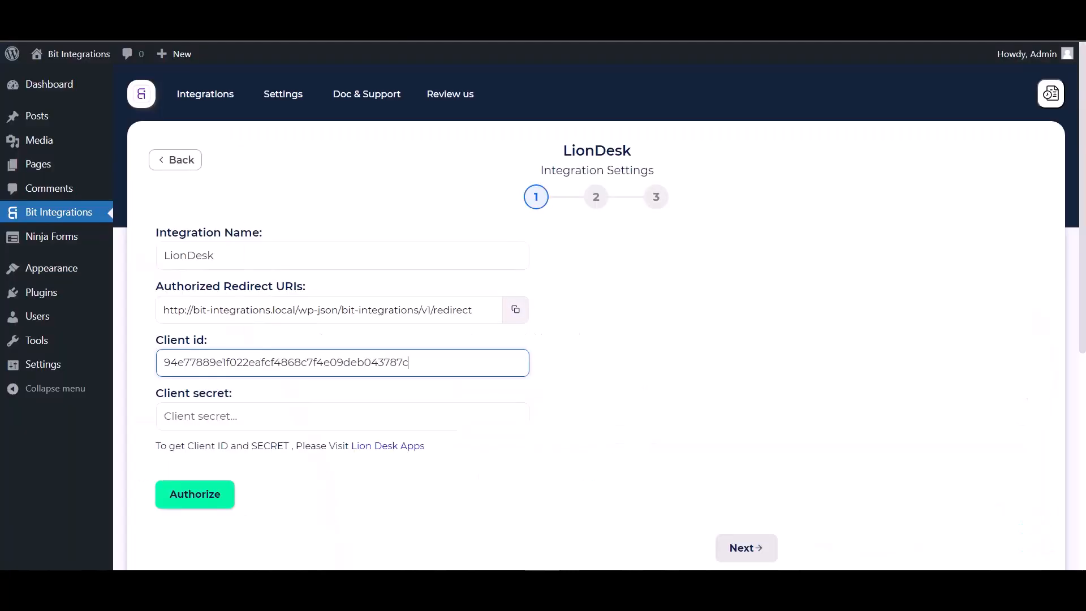
{"action": "left_click", "coordinate": [233, 416]}
{"action": "key", "text": "ctrl+v"}
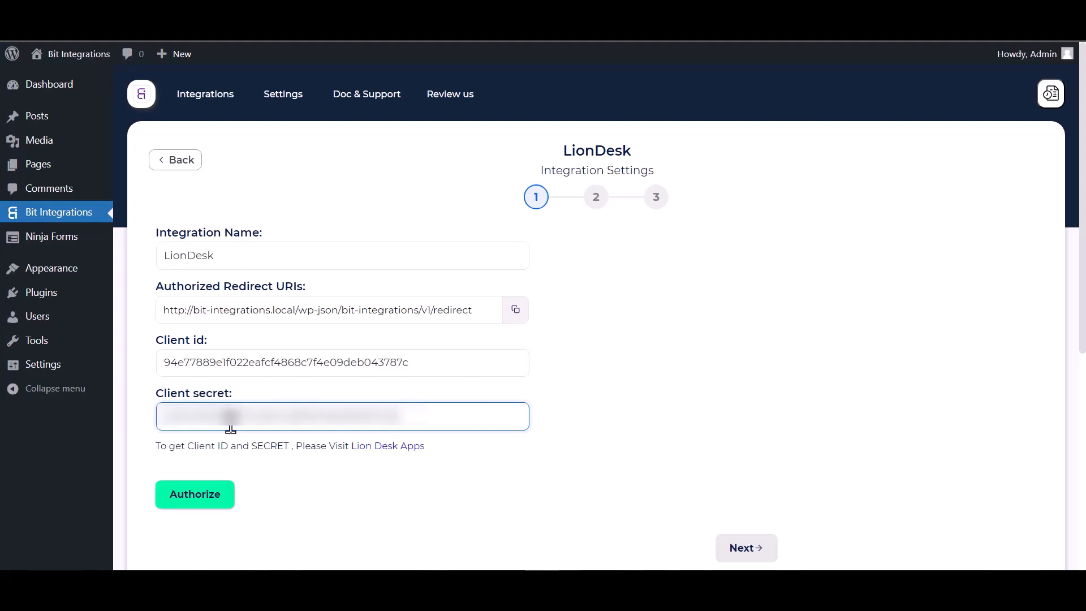
Authorize the integration by logging in with the LionDesk account e-mail and password and allowing access
{"action": "left_click", "coordinate": [199, 500]}
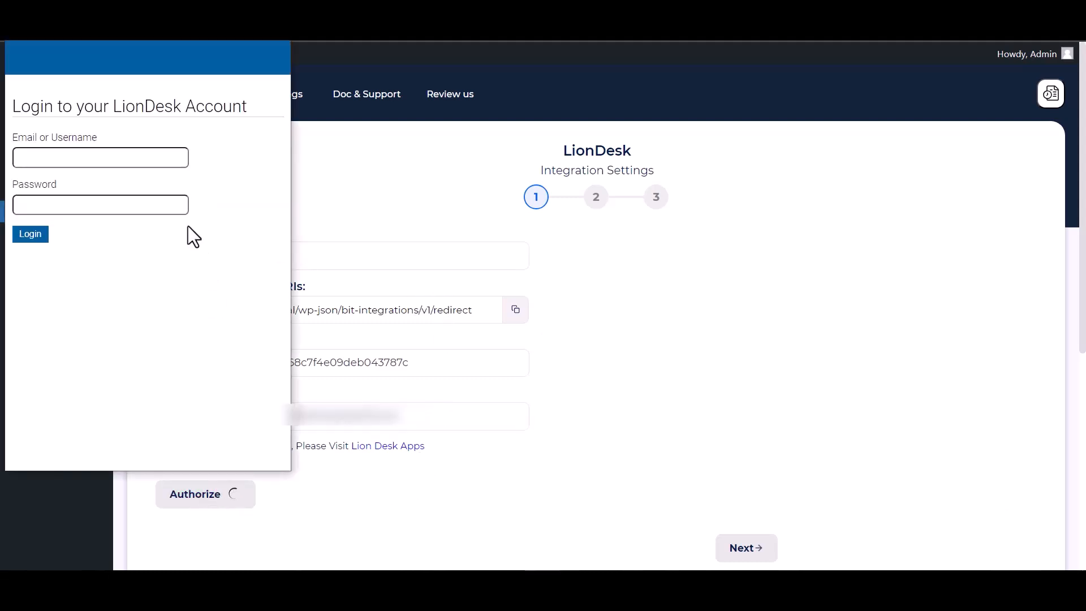
{"action": "left_click", "coordinate": [75, 159]}
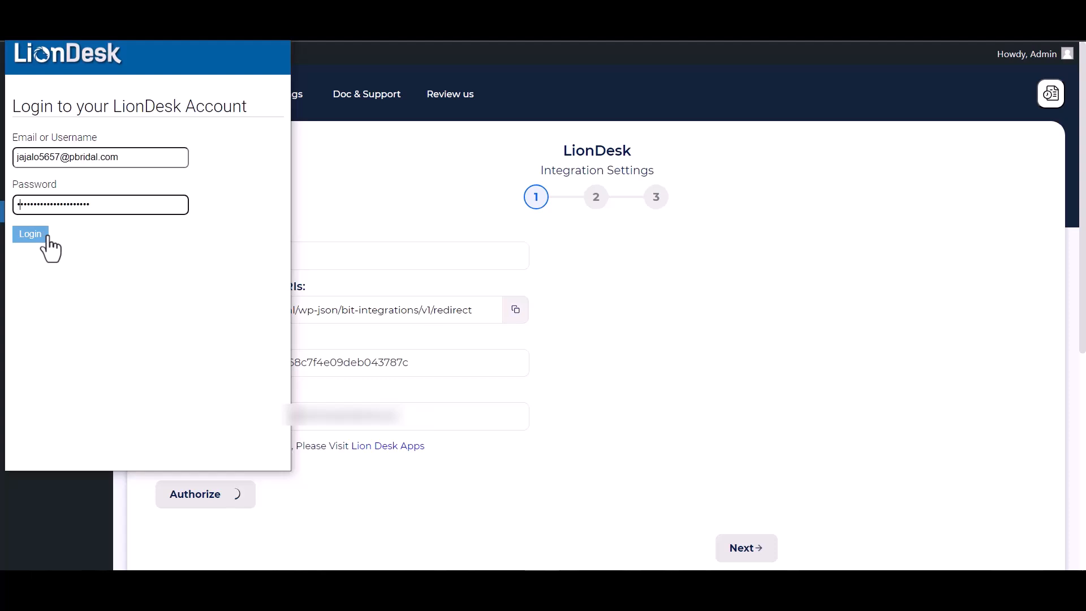
{"action": "left_click", "coordinate": [33, 233]}
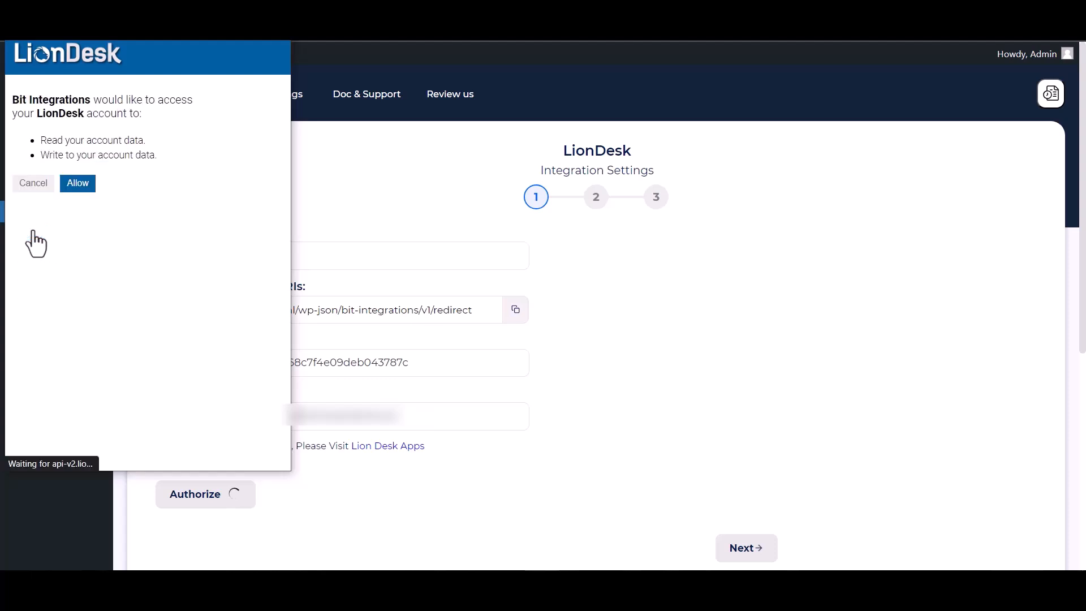
{"action": "left_click", "coordinate": [80, 187]}
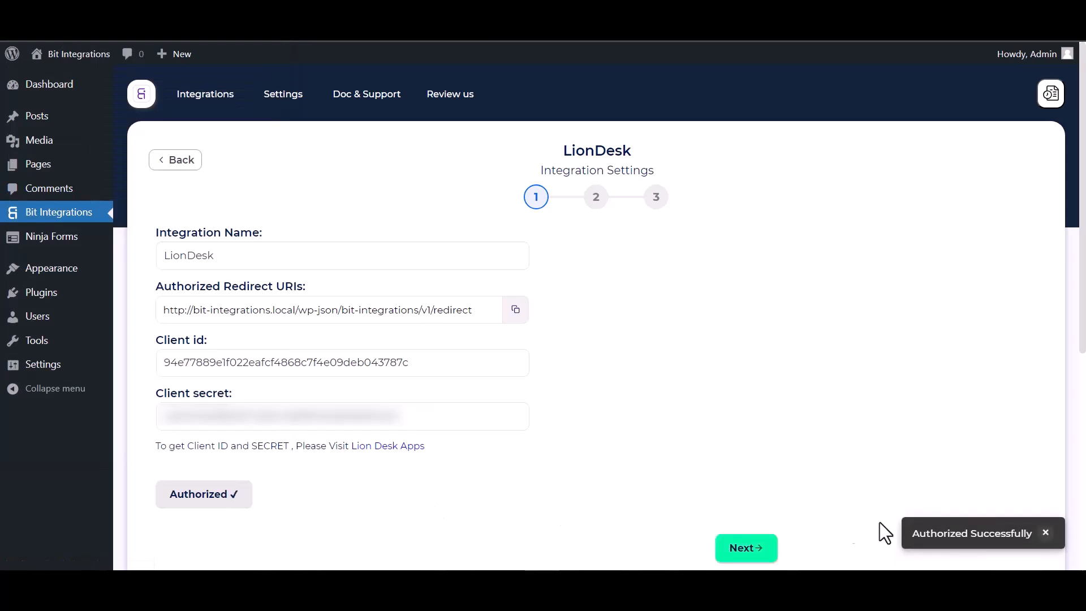
Continue to the next stage and choose the Create Contact action
{"action": "left_click", "coordinate": [758, 548]}
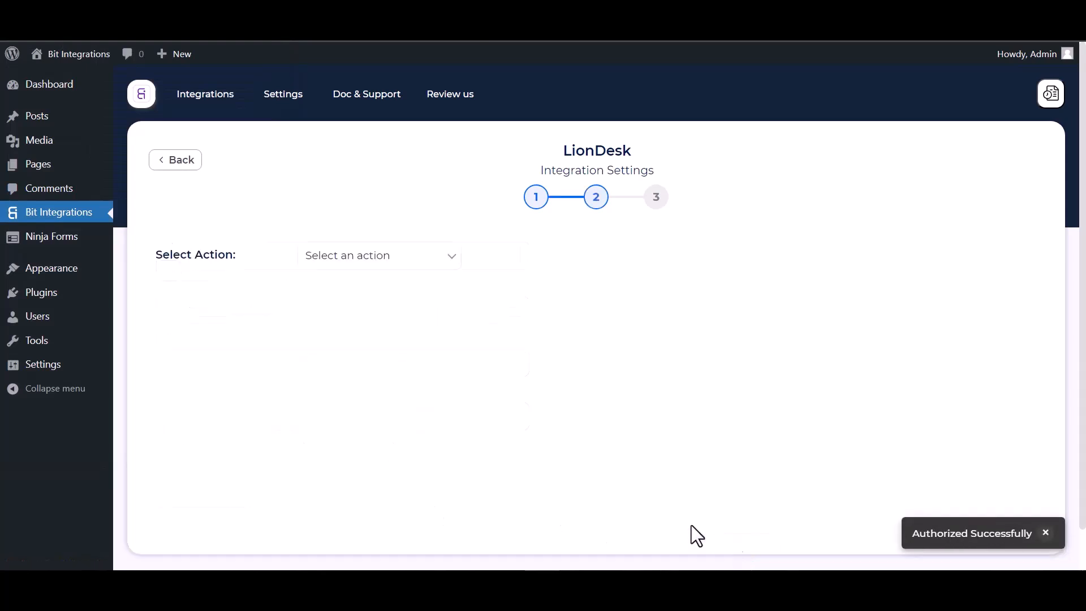
{"action": "left_click", "coordinate": [365, 264]}
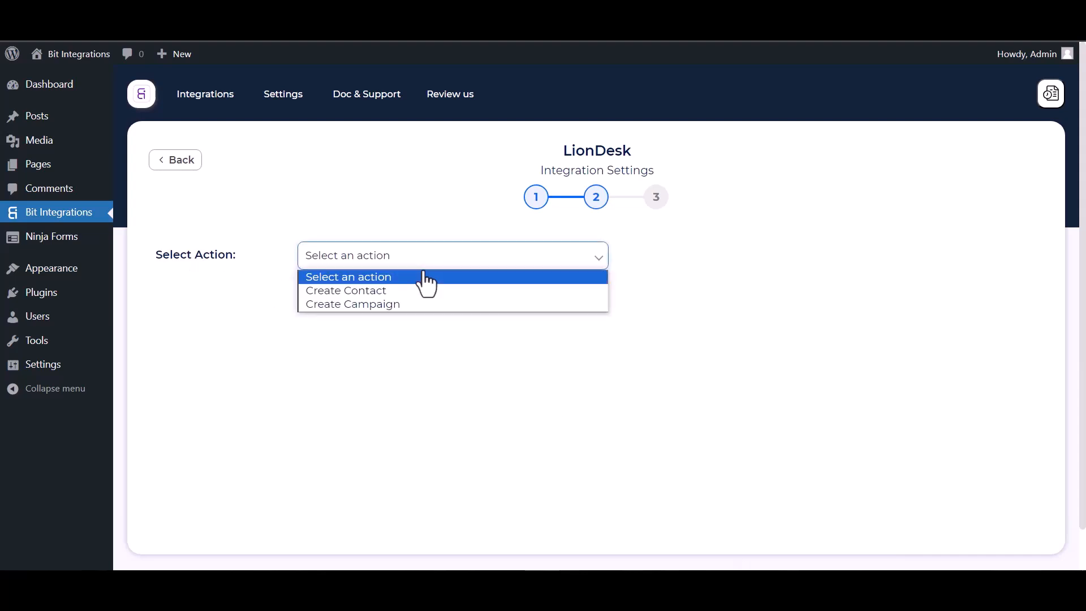
{"action": "left_click", "coordinate": [375, 289]}
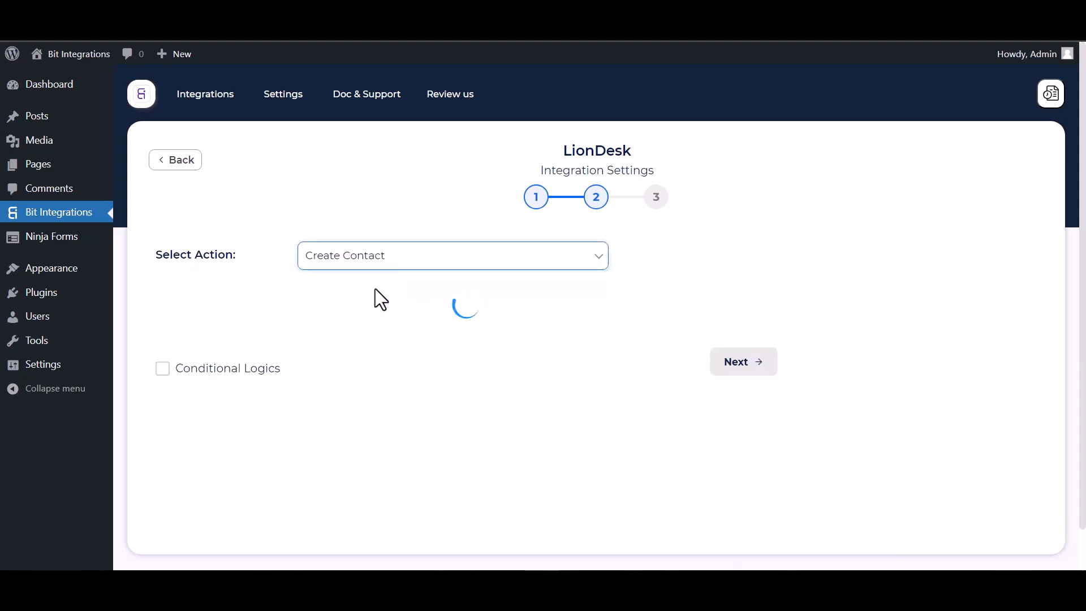
Map the form's Email field to the LionDesk Email field
{"action": "scroll", "coordinate": [439, 412], "scroll_direction": "down", "scroll_amount": 2}
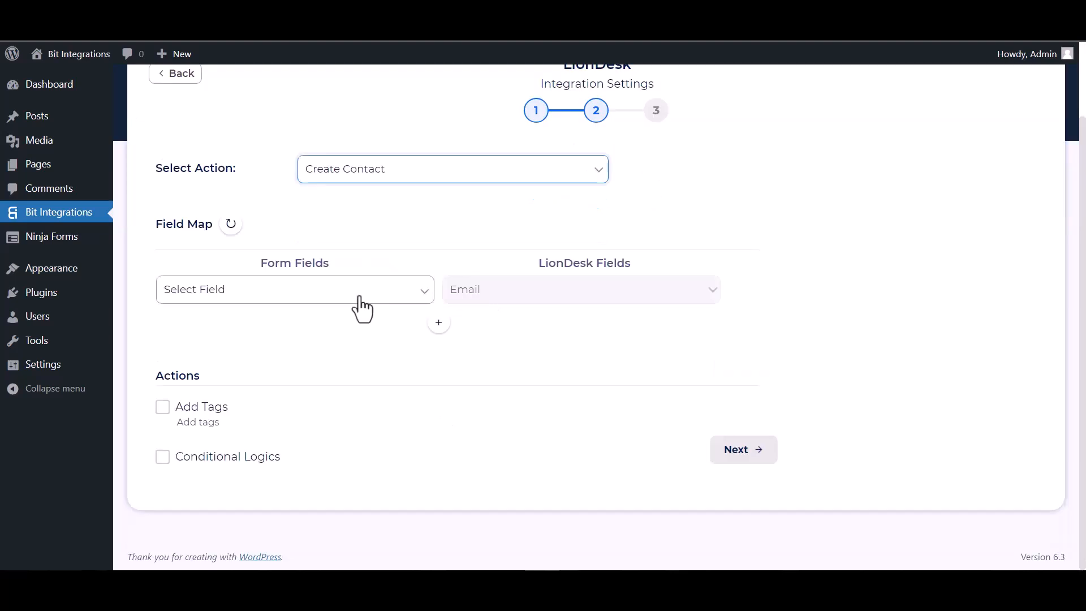
{"action": "left_click", "coordinate": [320, 290]}
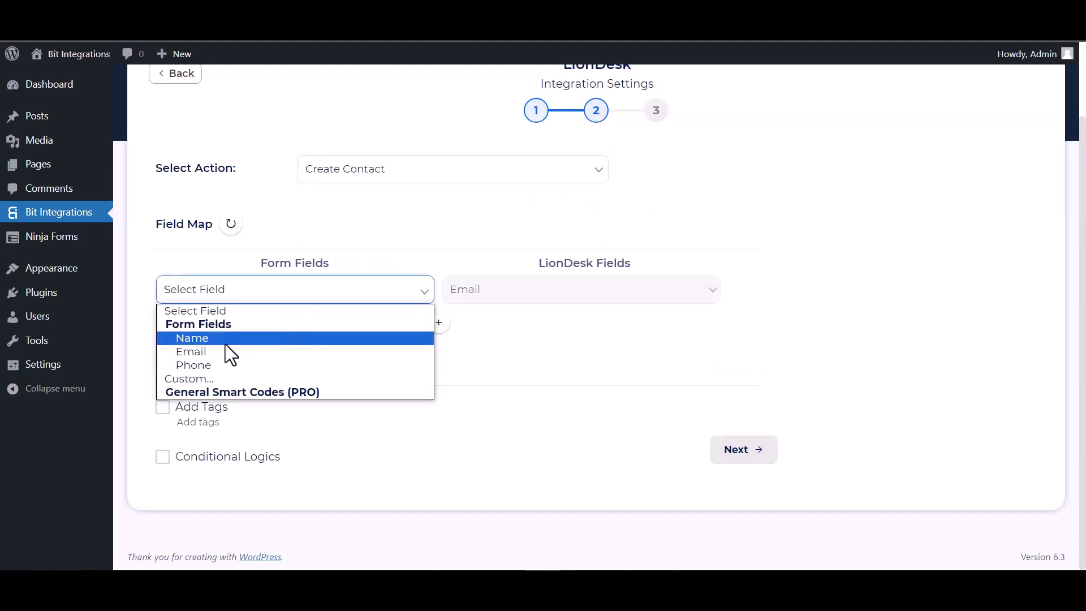
{"action": "left_click", "coordinate": [198, 351]}
Add a mapping row linking the form's Name field to LionDesk First Name
{"action": "left_click", "coordinate": [439, 323]}
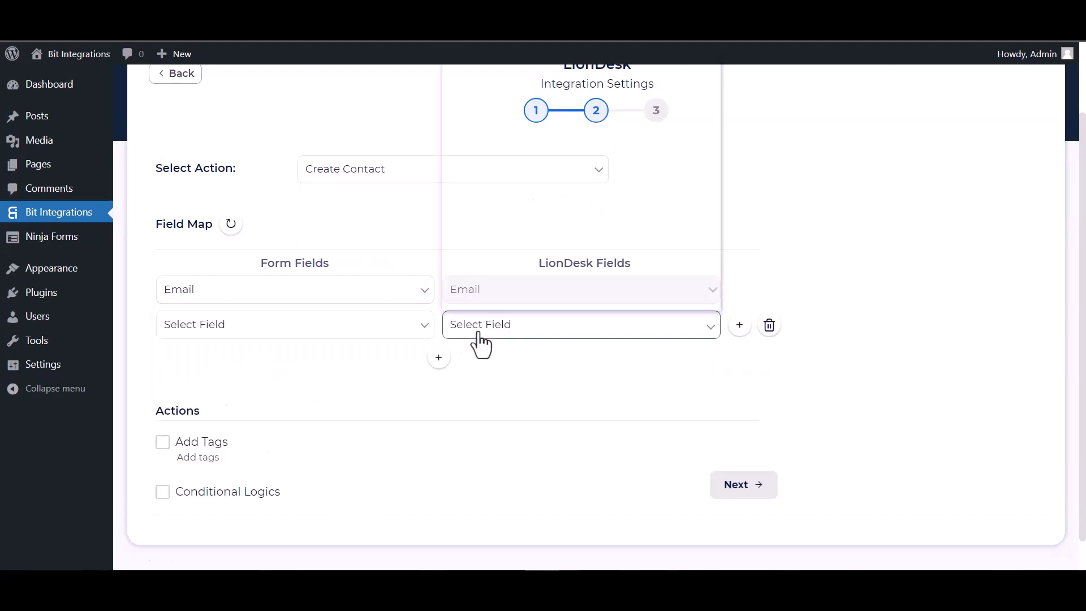
{"action": "left_click", "coordinate": [477, 333]}
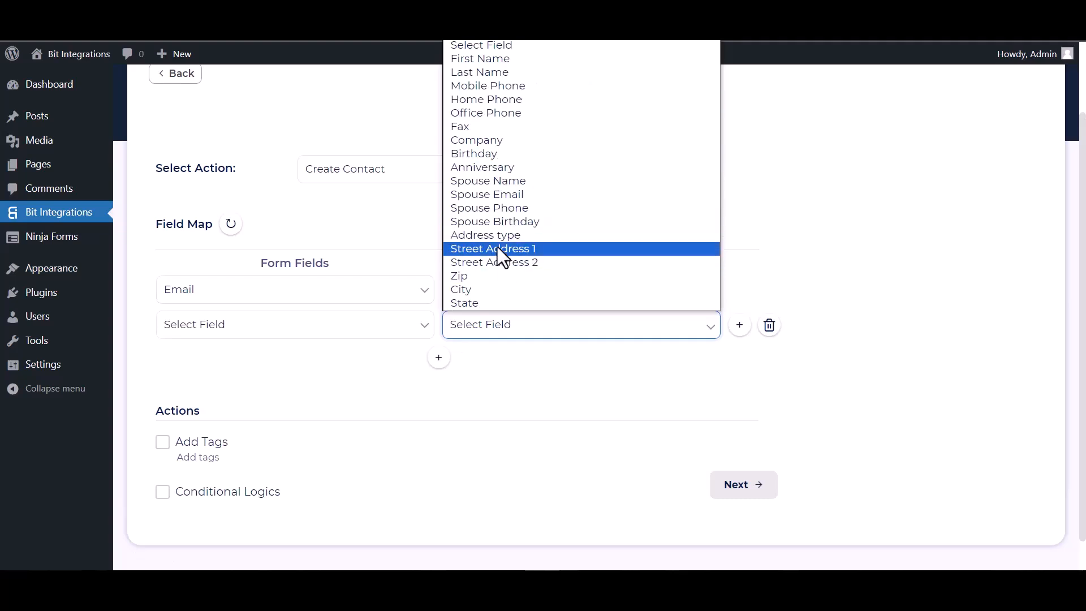
{"action": "left_click", "coordinate": [484, 62]}
{"action": "left_click", "coordinate": [385, 325]}
{"action": "left_click", "coordinate": [215, 375]}
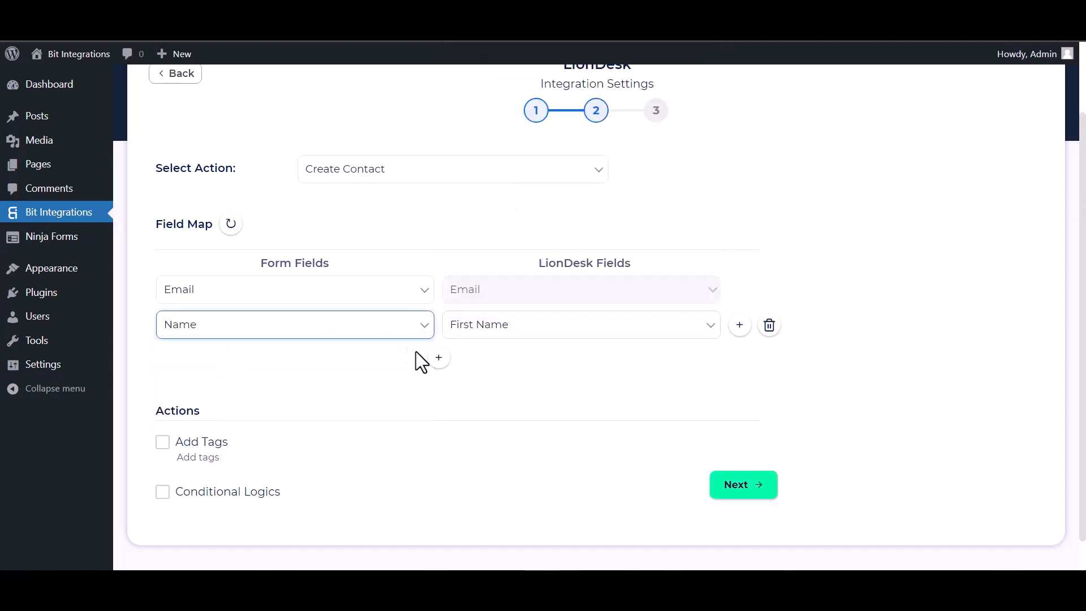
Add a mapping row linking the form's Phone field to LionDesk Mobile Phone
{"action": "left_click", "coordinate": [438, 357]}
{"action": "left_click", "coordinate": [468, 365]}
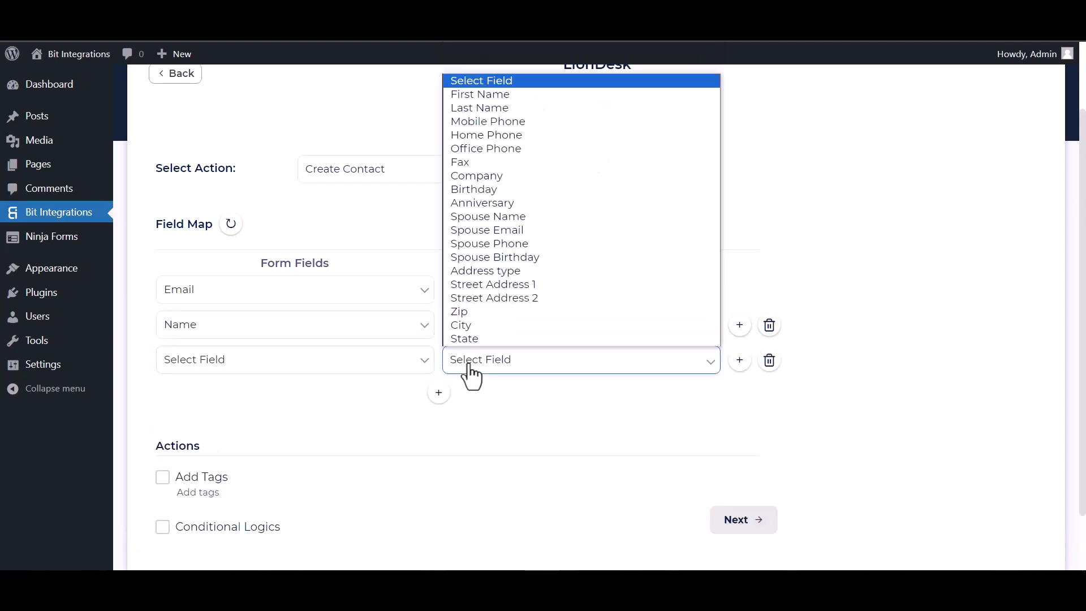
{"action": "left_click", "coordinate": [490, 121]}
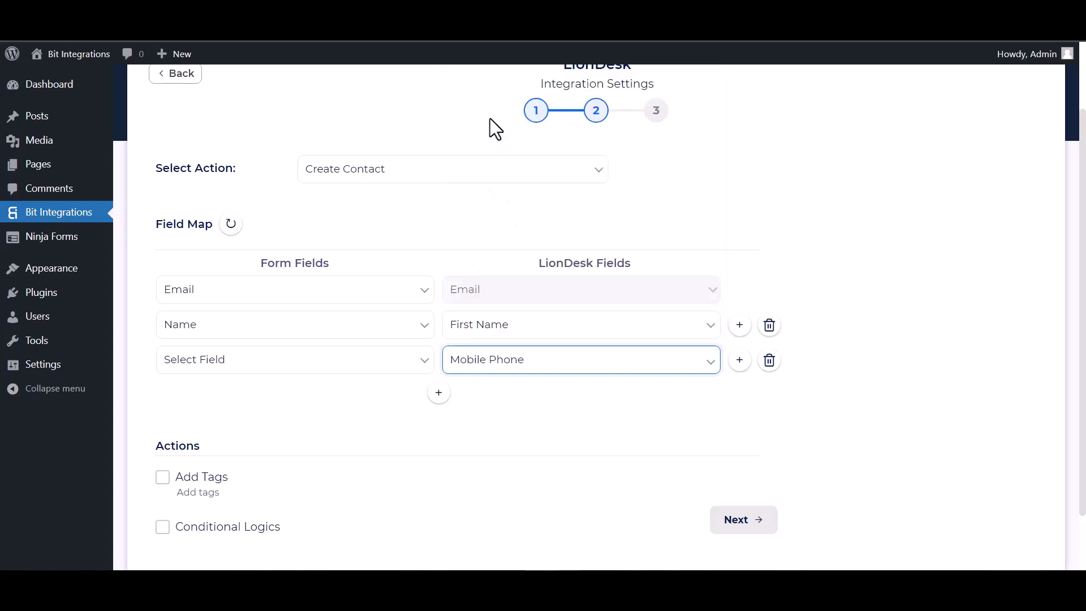
{"action": "left_click", "coordinate": [321, 369]}
{"action": "left_click", "coordinate": [203, 436]}
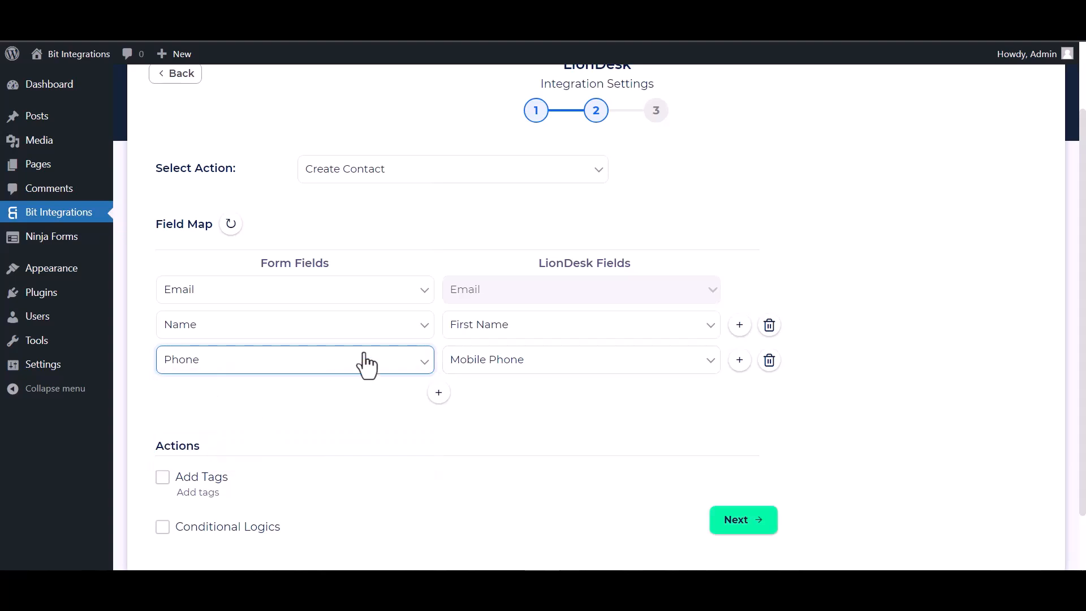
{"action": "scroll", "coordinate": [336, 442], "scroll_direction": "down", "scroll_amount": 2}
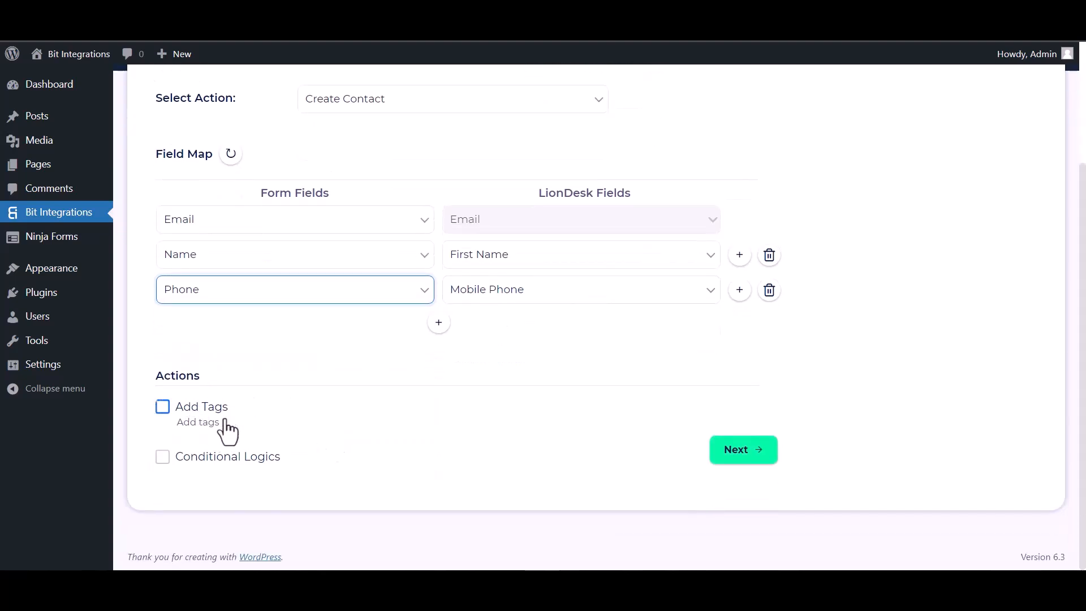
{"action": "left_click", "coordinate": [161, 407]}
{"action": "left_click", "coordinate": [162, 457]}
{"action": "scroll", "coordinate": [349, 435], "scroll_direction": "down", "scroll_amount": 1}
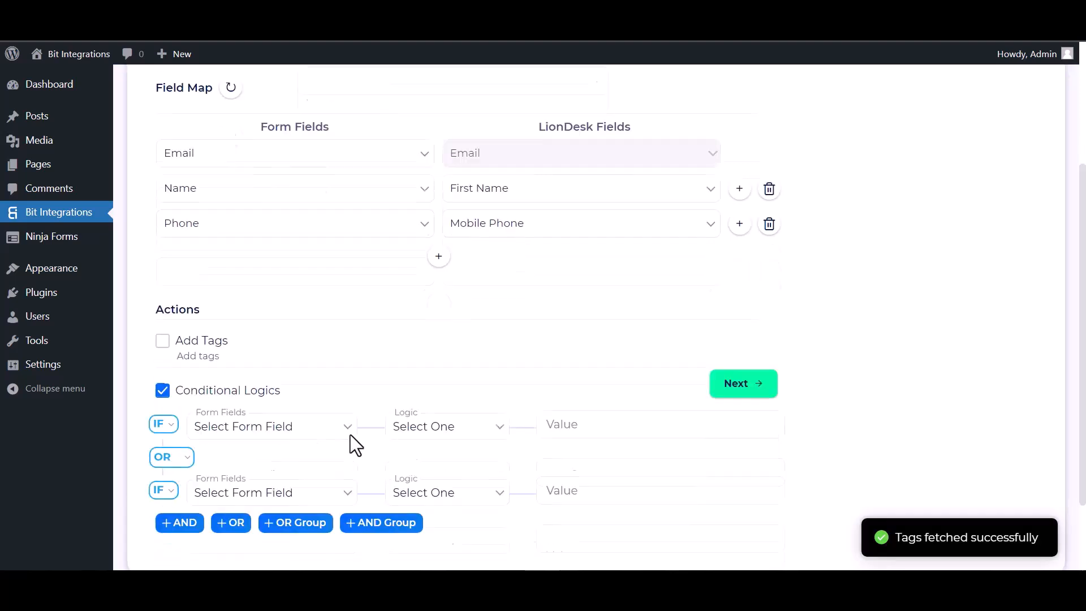
{"action": "scroll", "coordinate": [350, 435], "scroll_direction": "down", "scroll_amount": 2}
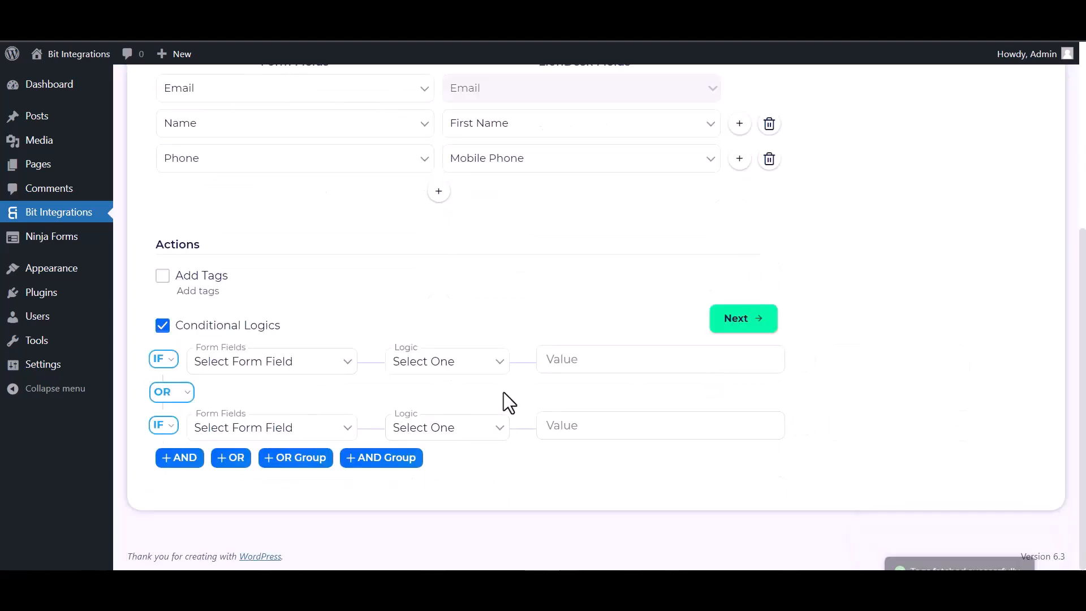
{"action": "left_click", "coordinate": [163, 325]}
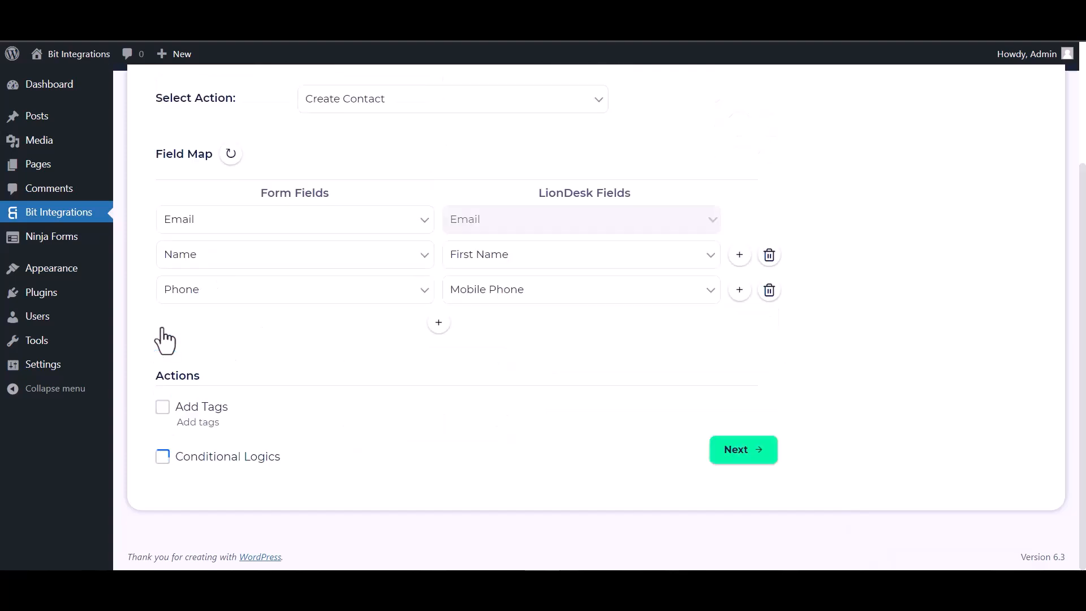
Proceed past the field map and finish and save the LionDesk integration
{"action": "left_click", "coordinate": [739, 457]}
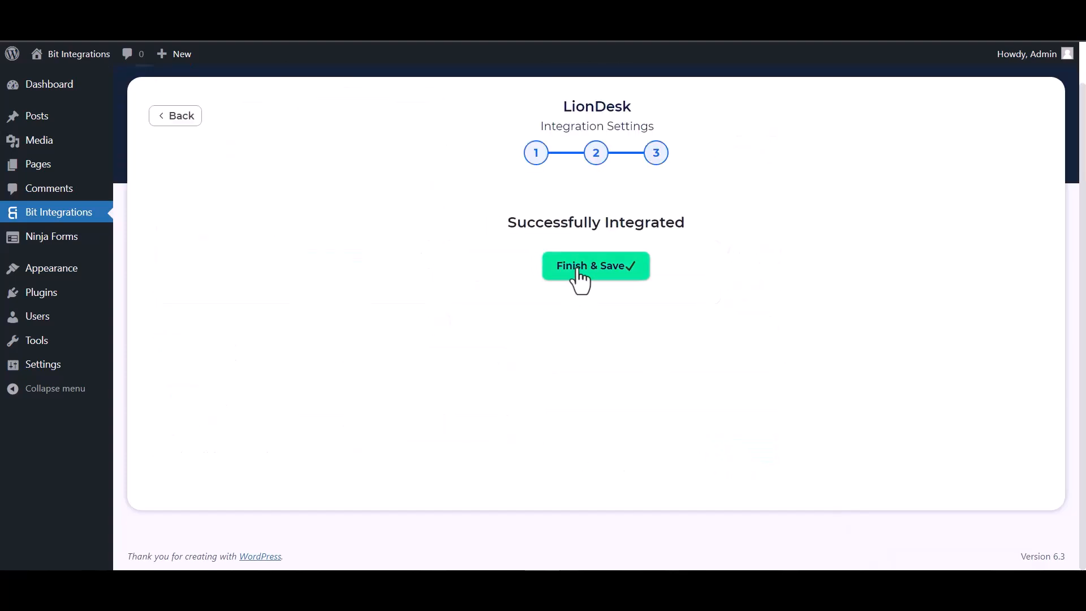
{"action": "left_click", "coordinate": [577, 271]}
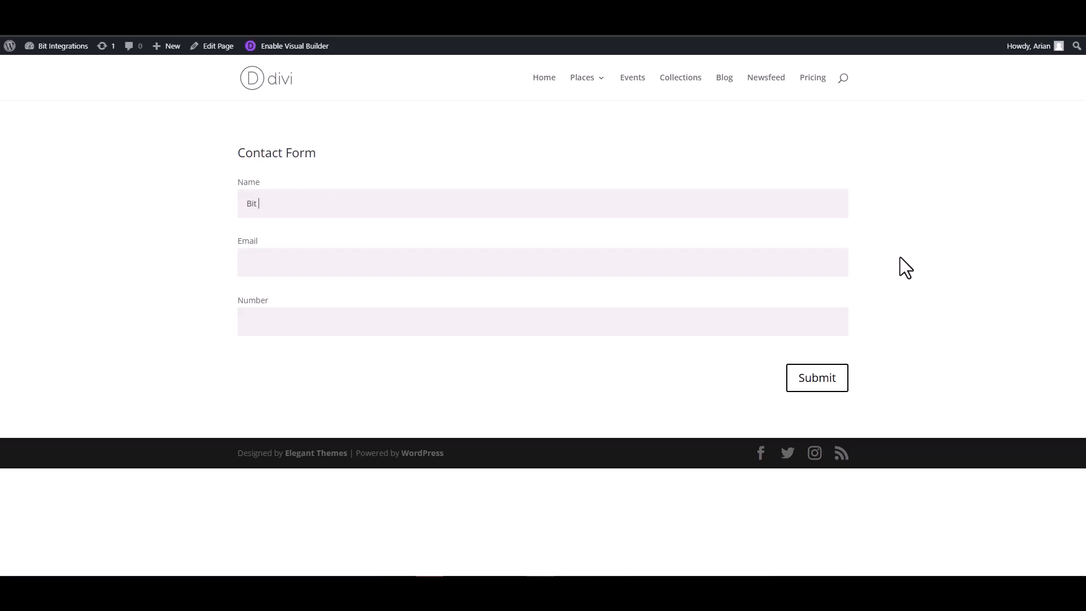
Submit a test entry on the Divi contact form with name Bit Integrations, an email address and a phone number
{"action": "type", "text": "tegrations"}
{"action": "left_click", "coordinate": [813, 259]}
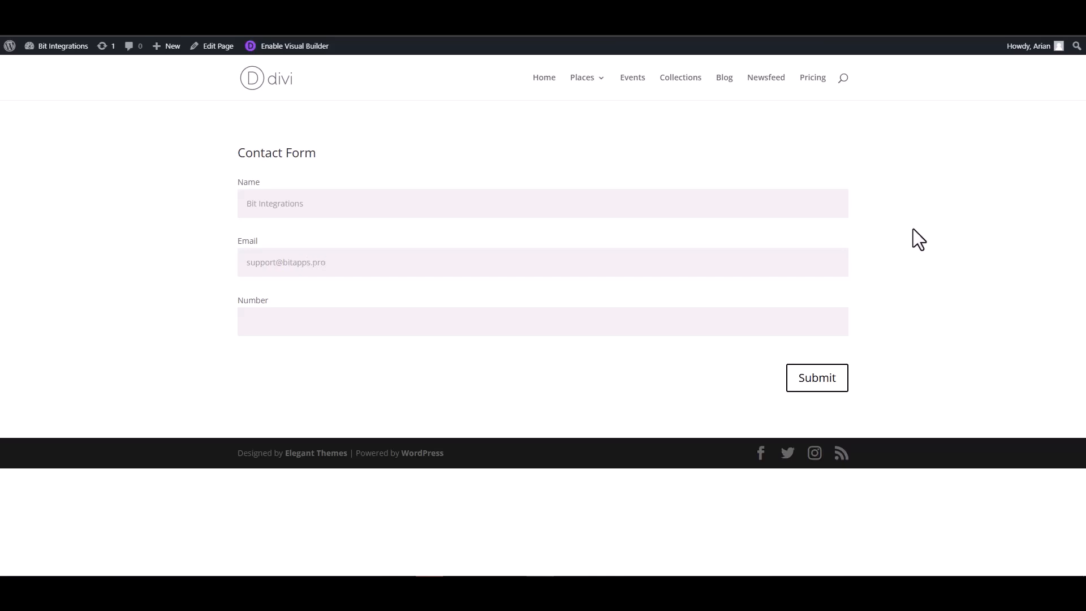
{"action": "left_click", "coordinate": [778, 323]}
{"action": "left_click", "coordinate": [817, 377]}
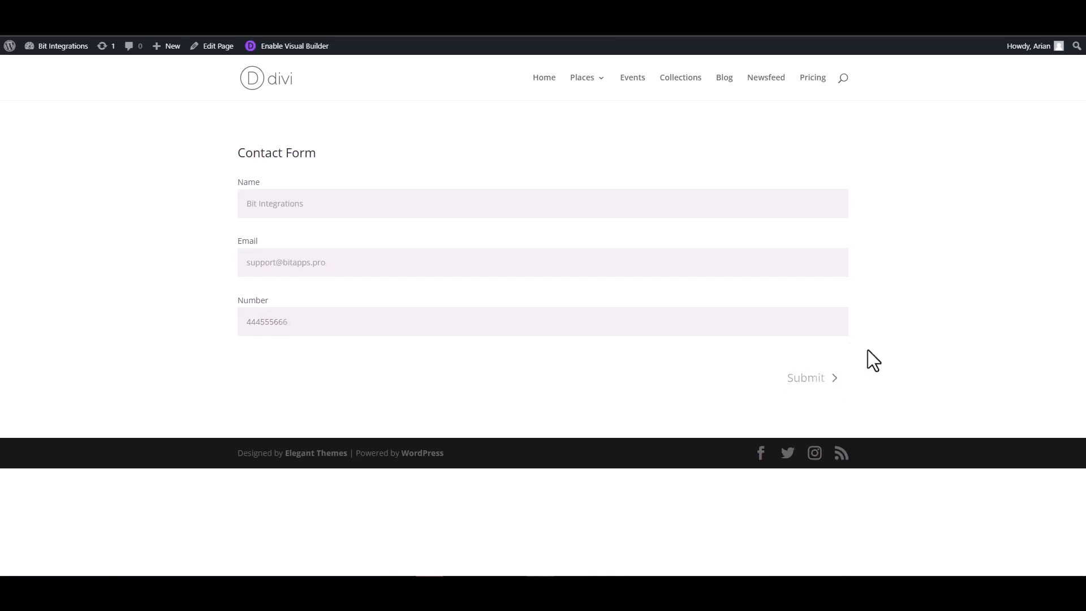